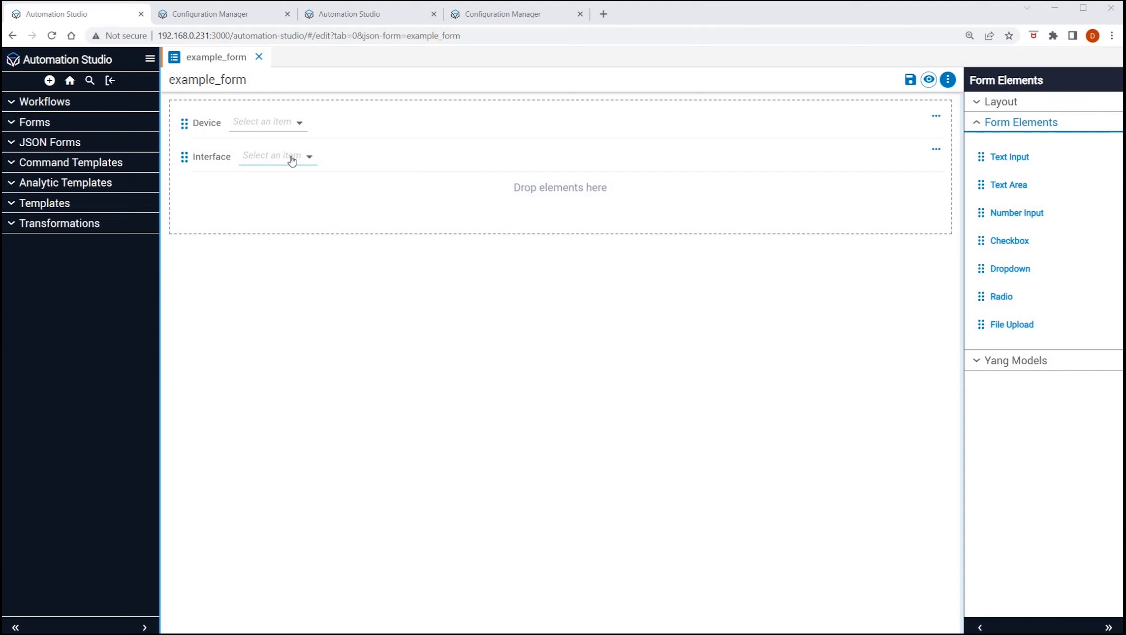
Preview example_form with Cisco_IOS as the device and GigabitEthernet1 as the interface, and close the preview.
{"action": "left_click", "coordinate": [929, 79]}
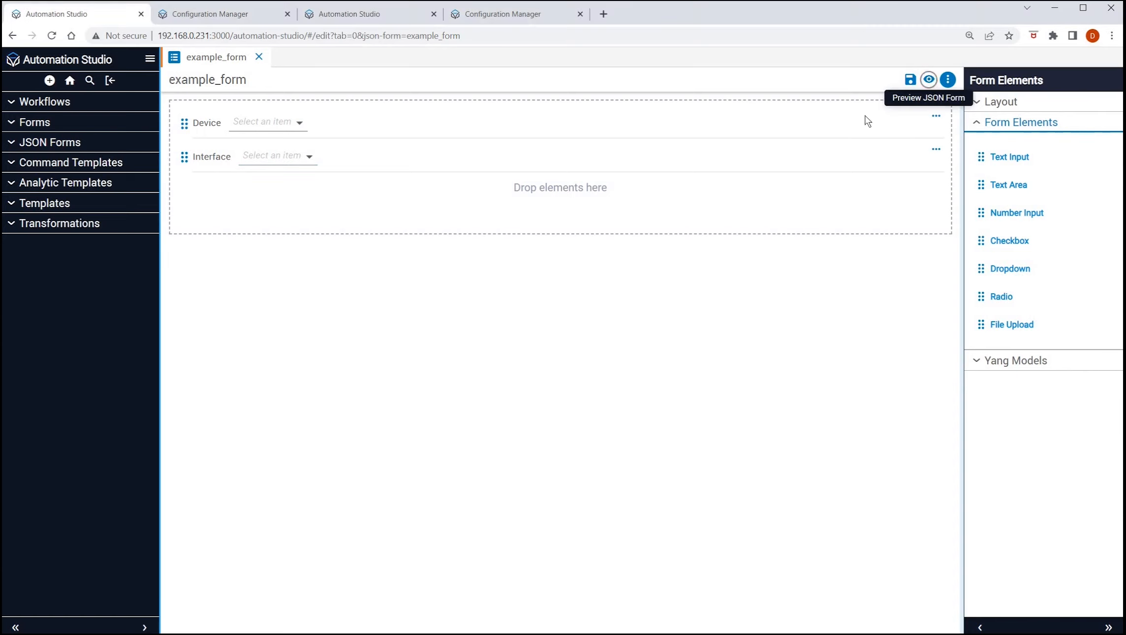
{"action": "left_click", "coordinate": [364, 225]}
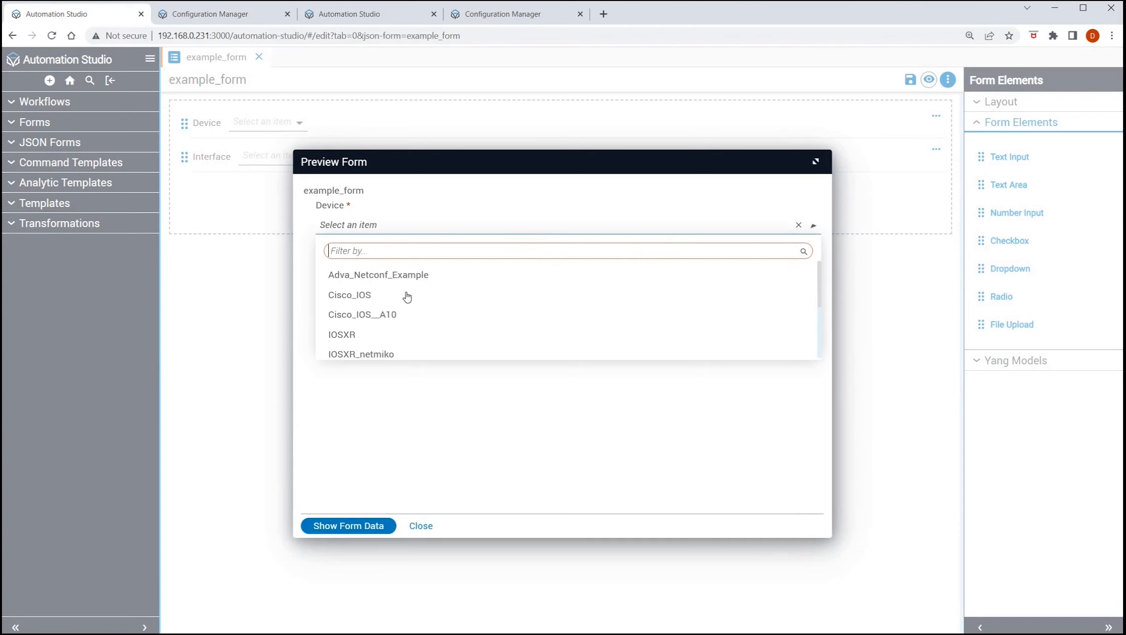
{"action": "left_click", "coordinate": [368, 296]}
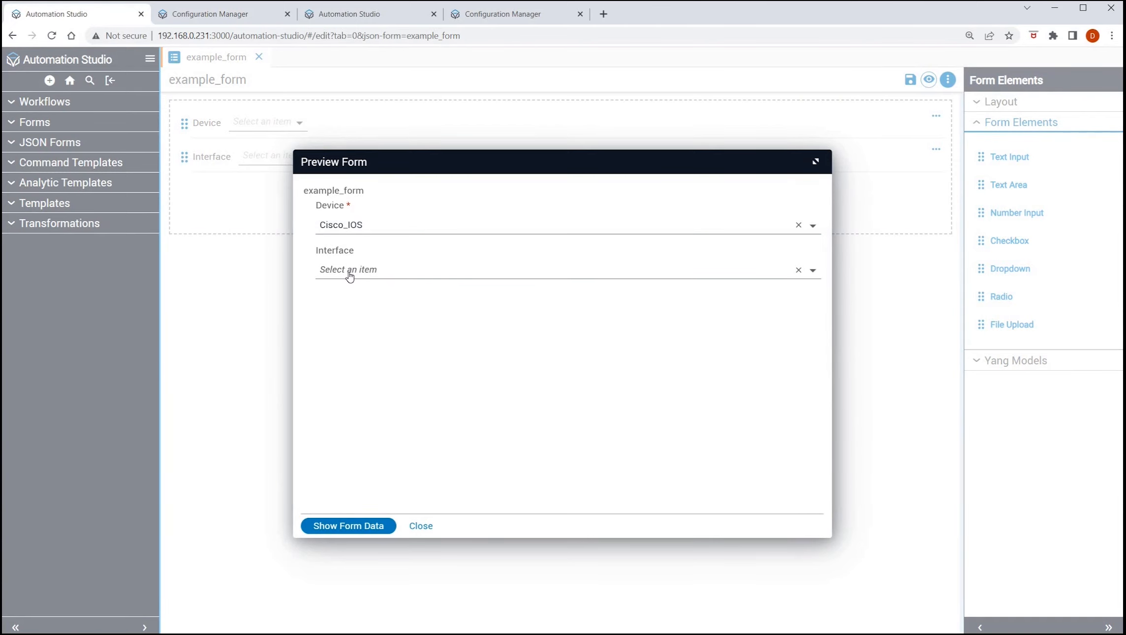
{"action": "left_click", "coordinate": [354, 275]}
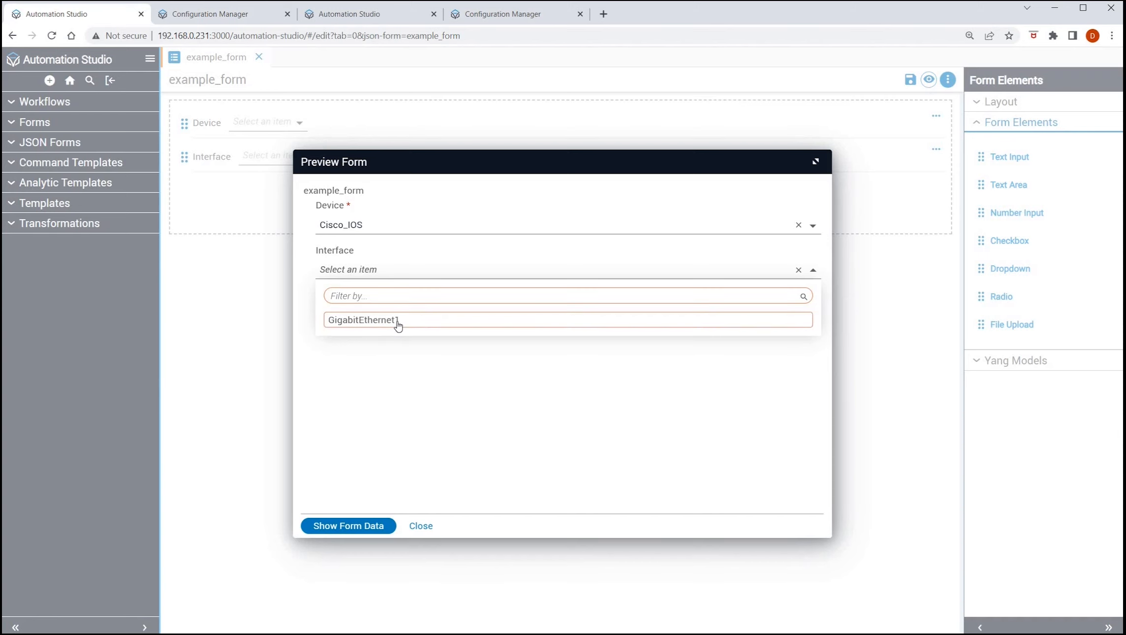
{"action": "left_click", "coordinate": [398, 325]}
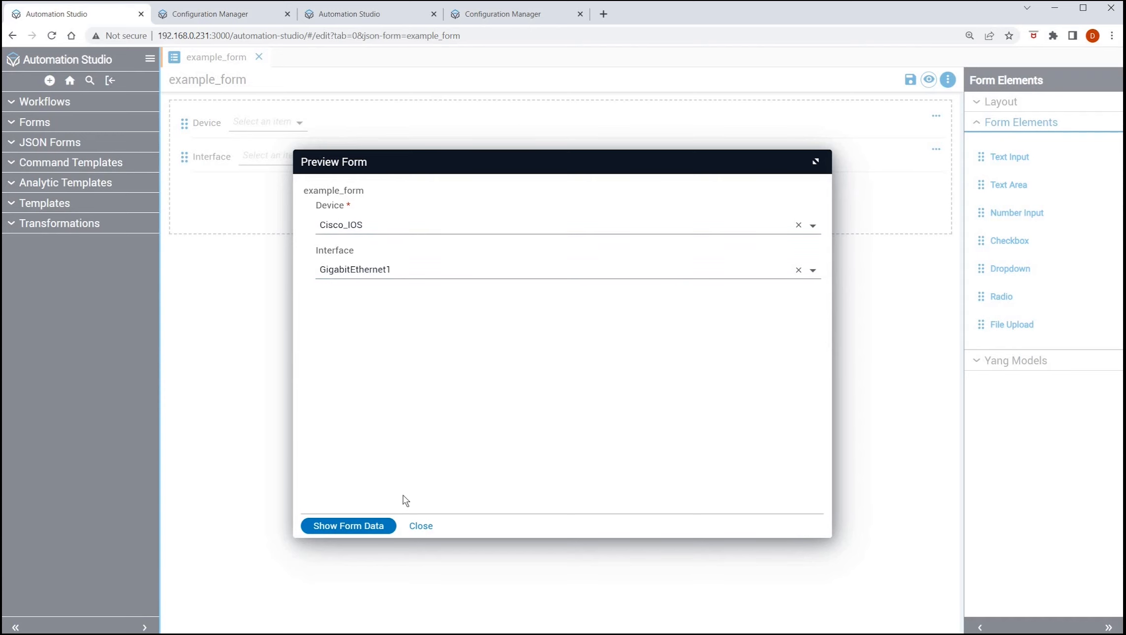
{"action": "left_click", "coordinate": [421, 525]}
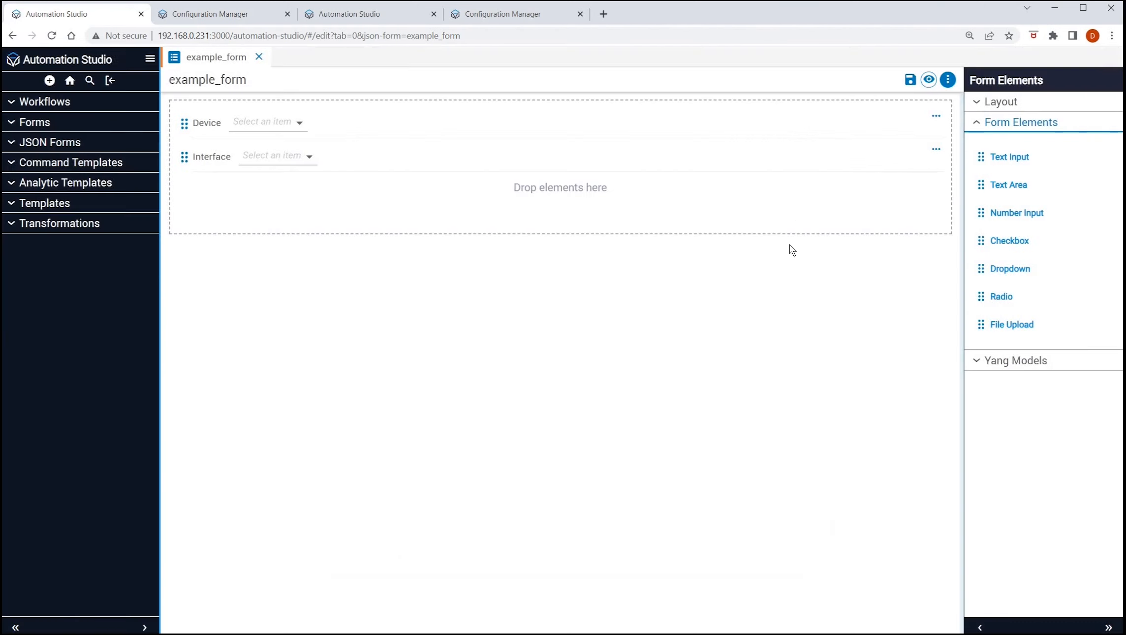
Examine the Device dropdown's dynamic options, including its request configuration, data mapping and label settings, and leave its configuration without saving.
{"action": "mouse_move", "coordinate": [937, 120]}
{"action": "left_click", "coordinate": [937, 117]}
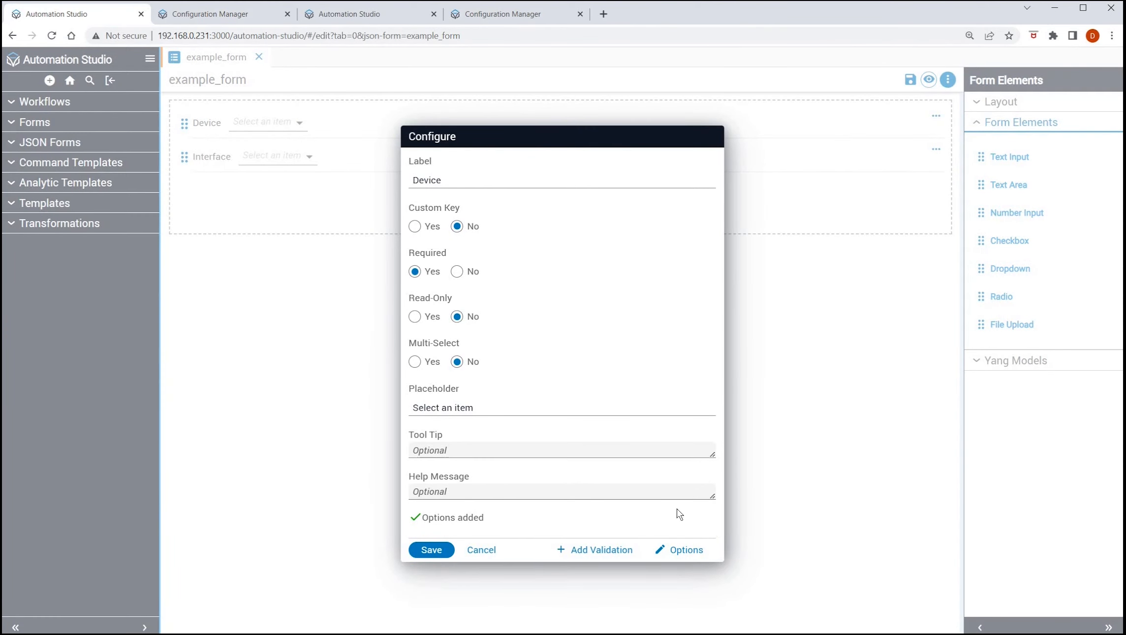
{"action": "left_click", "coordinate": [686, 550]}
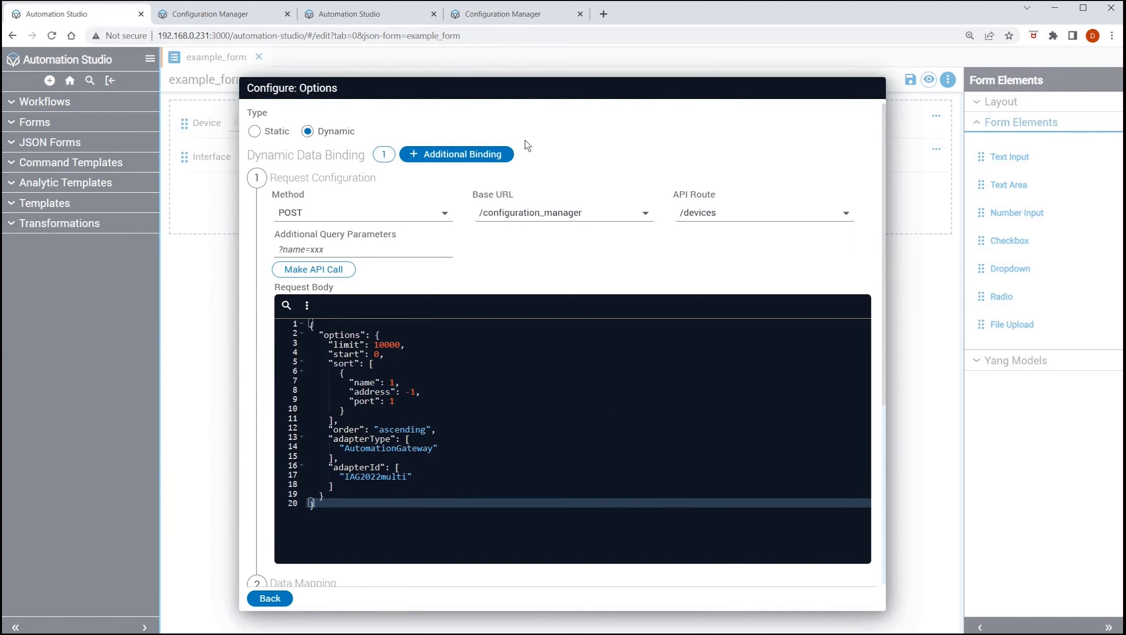
{"action": "scroll", "coordinate": [413, 266], "scroll_direction": "down", "scroll_amount": 2}
{"action": "scroll", "coordinate": [413, 266], "scroll_direction": "up", "scroll_amount": 2}
{"action": "scroll", "coordinate": [536, 519], "scroll_direction": "down", "scroll_amount": 5}
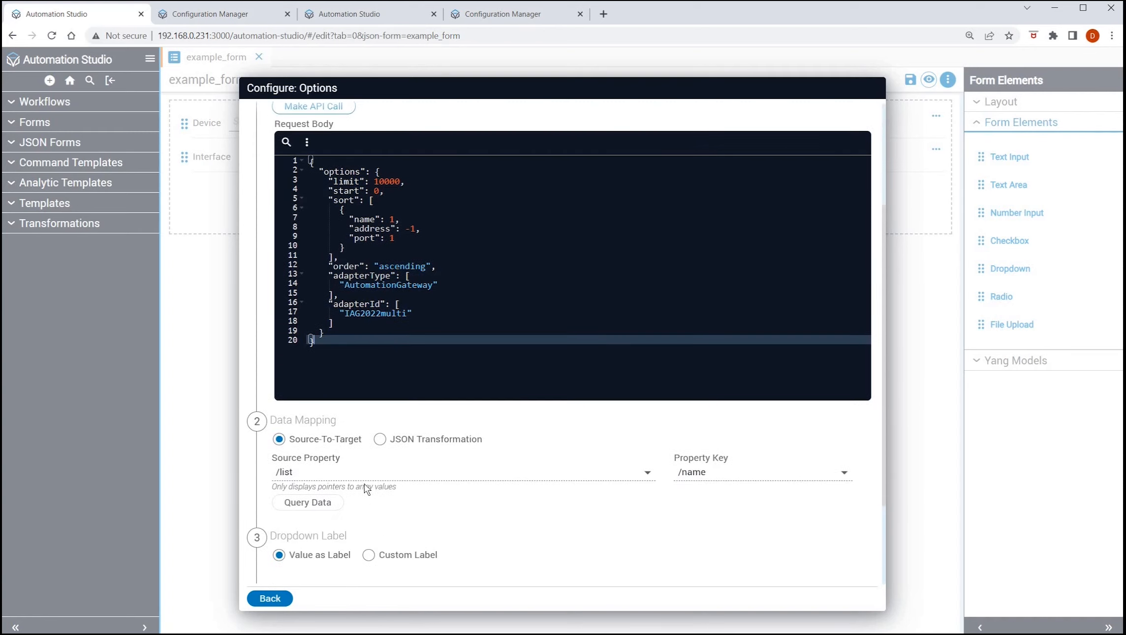
{"action": "scroll", "coordinate": [366, 503], "scroll_direction": "up", "scroll_amount": 2}
{"action": "scroll", "coordinate": [366, 503], "scroll_direction": "down", "scroll_amount": 2}
{"action": "scroll", "coordinate": [591, 486], "scroll_direction": "up", "scroll_amount": 1}
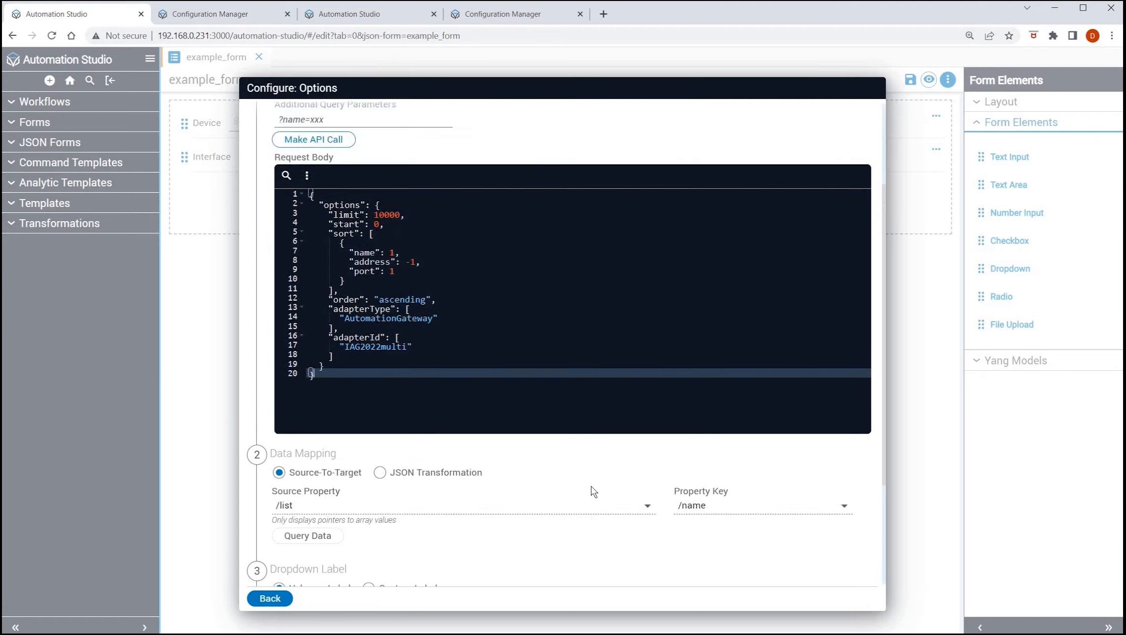
{"action": "scroll", "coordinate": [591, 485], "scroll_direction": "down", "scroll_amount": 3}
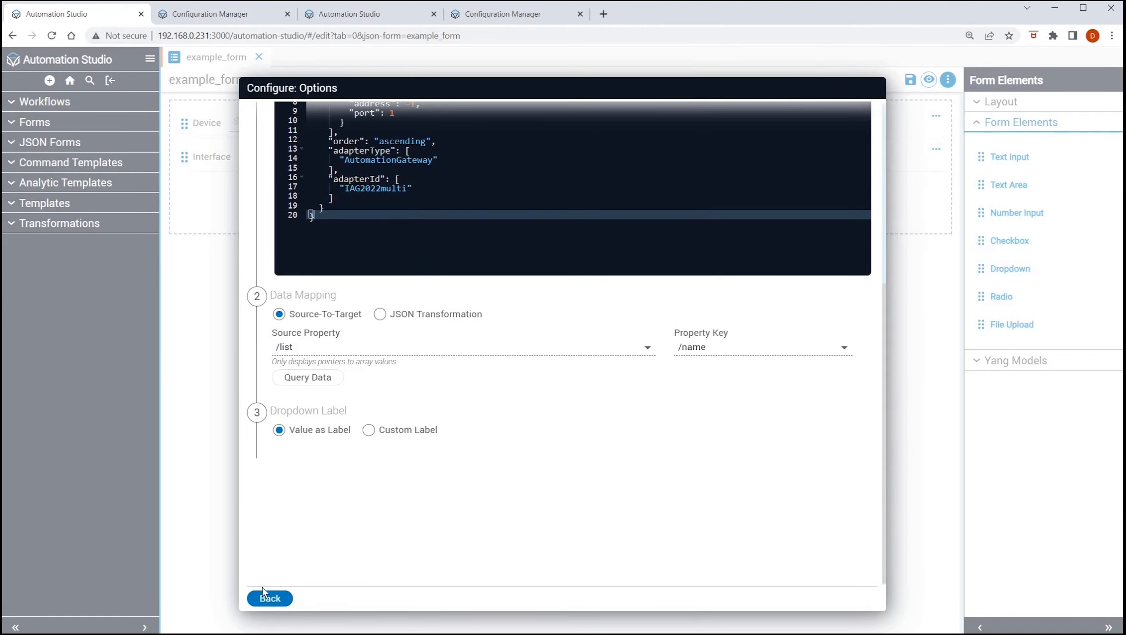
{"action": "left_click", "coordinate": [270, 604]}
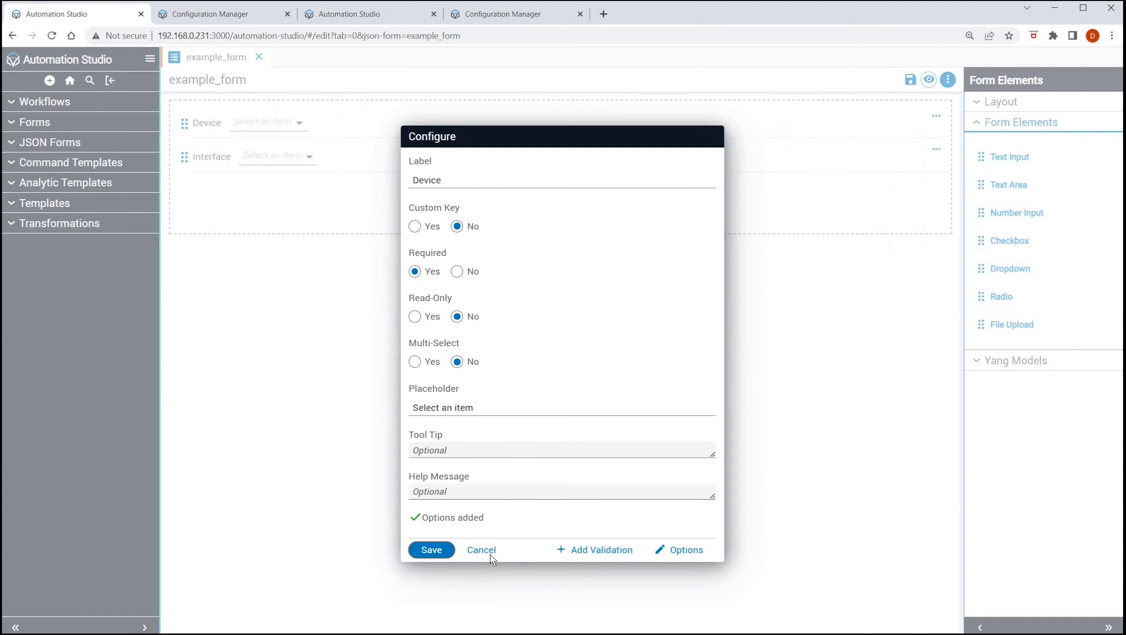
{"action": "left_click", "coordinate": [489, 552]}
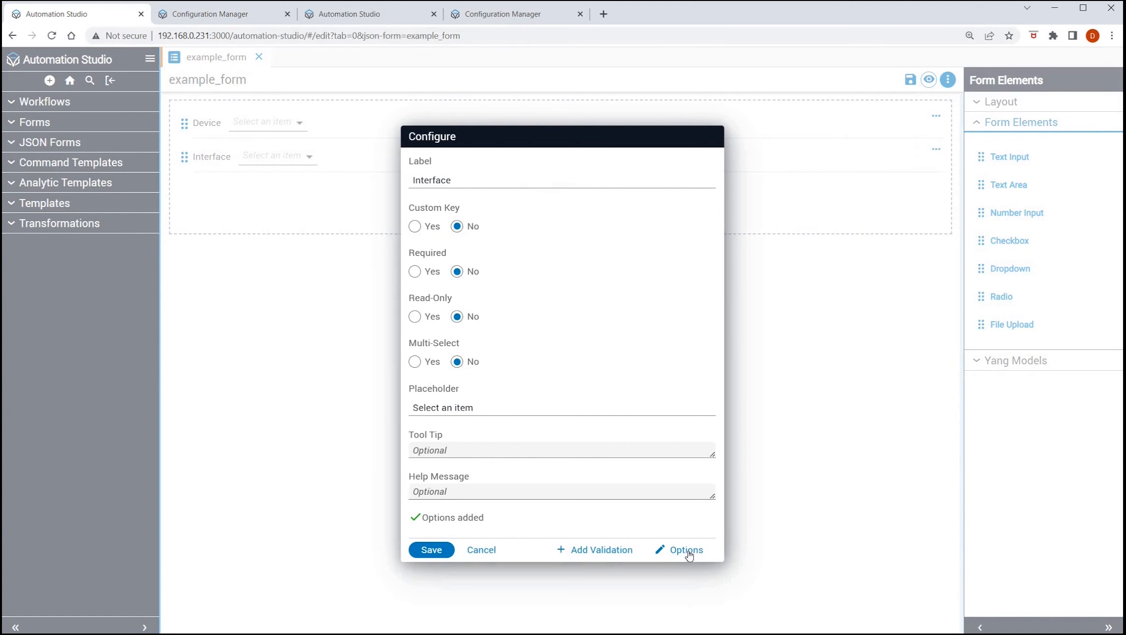
Examine the Interface dropdown's dynamic options, including its API request, JSON transformation and deviceName form reference, and close its configuration.
{"action": "left_click", "coordinate": [689, 549]}
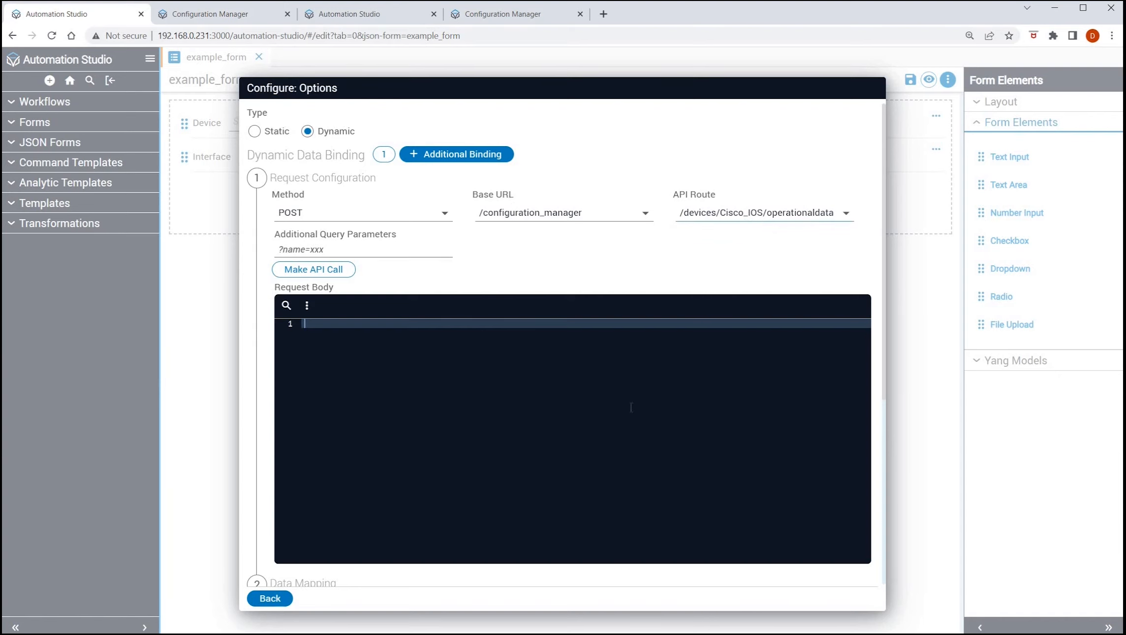
{"action": "scroll", "coordinate": [600, 466], "scroll_direction": "down", "scroll_amount": 1}
{"action": "scroll", "coordinate": [600, 466], "scroll_direction": "down", "scroll_amount": 5}
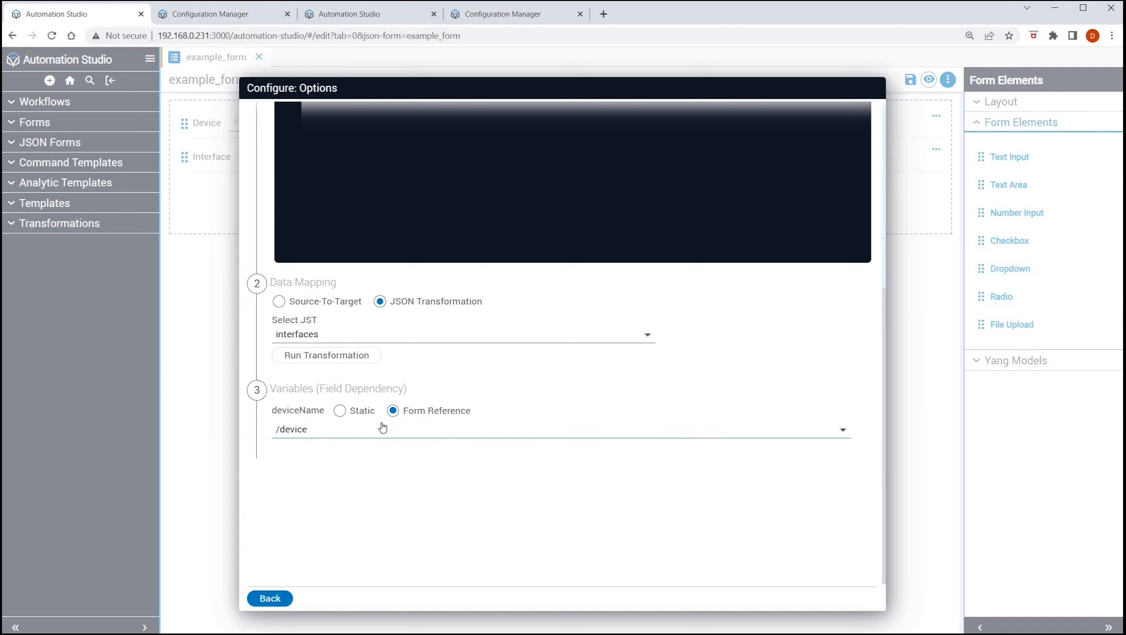
{"action": "scroll", "coordinate": [658, 442], "scroll_direction": "up", "scroll_amount": 6}
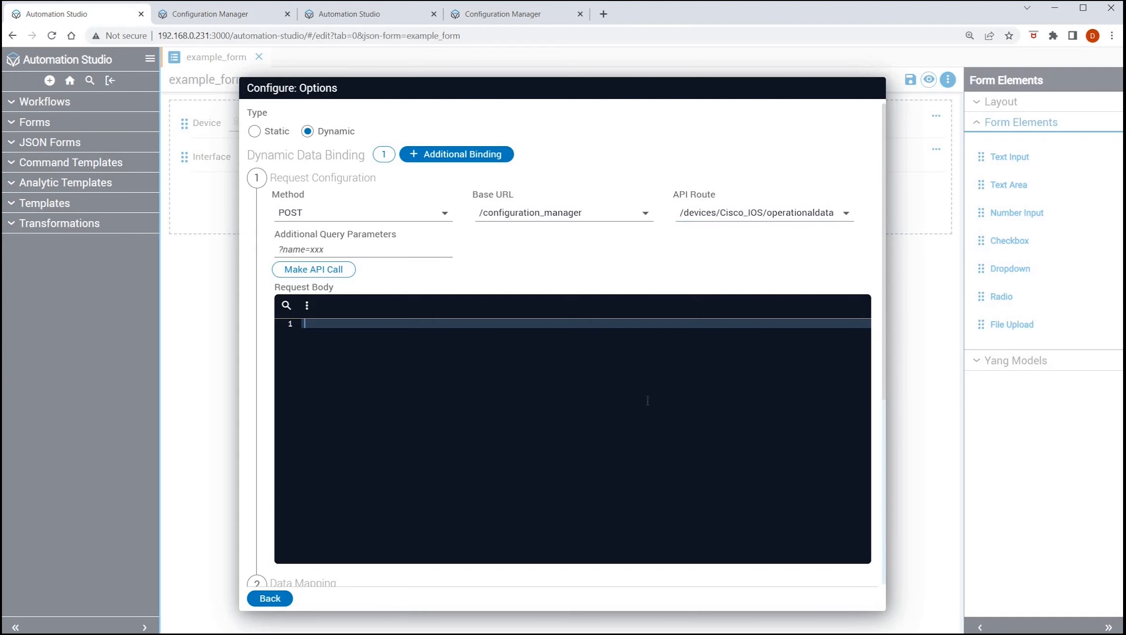
{"action": "scroll", "coordinate": [593, 405], "scroll_direction": "down", "scroll_amount": 6}
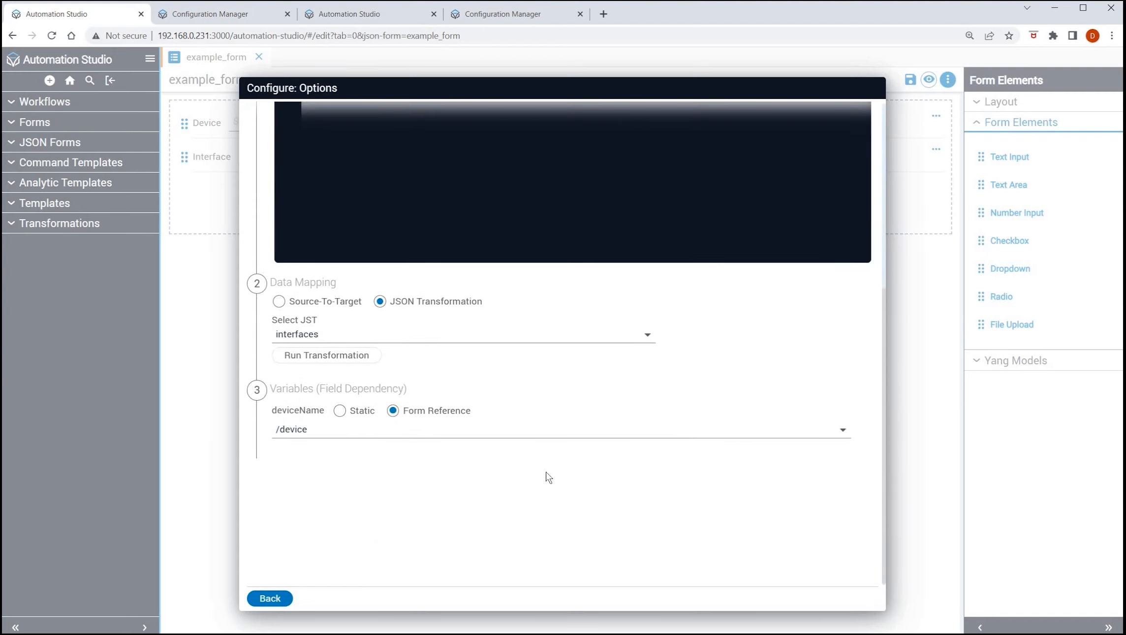
{"action": "scroll", "coordinate": [743, 433], "scroll_direction": "up", "scroll_amount": 6}
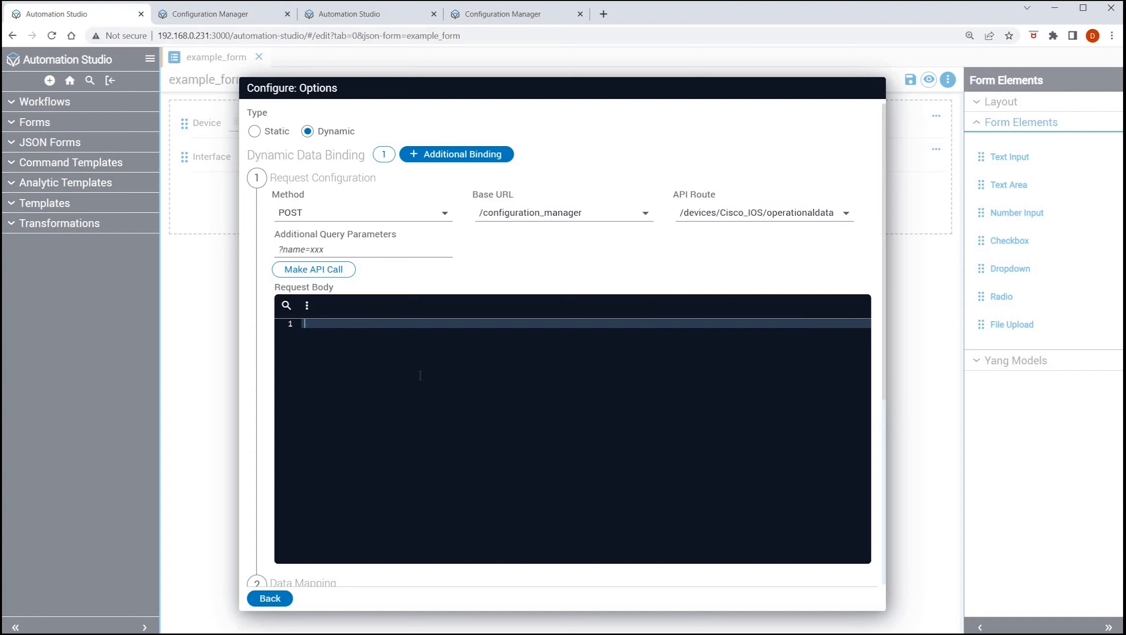
{"action": "scroll", "coordinate": [583, 462], "scroll_direction": "down", "scroll_amount": 5}
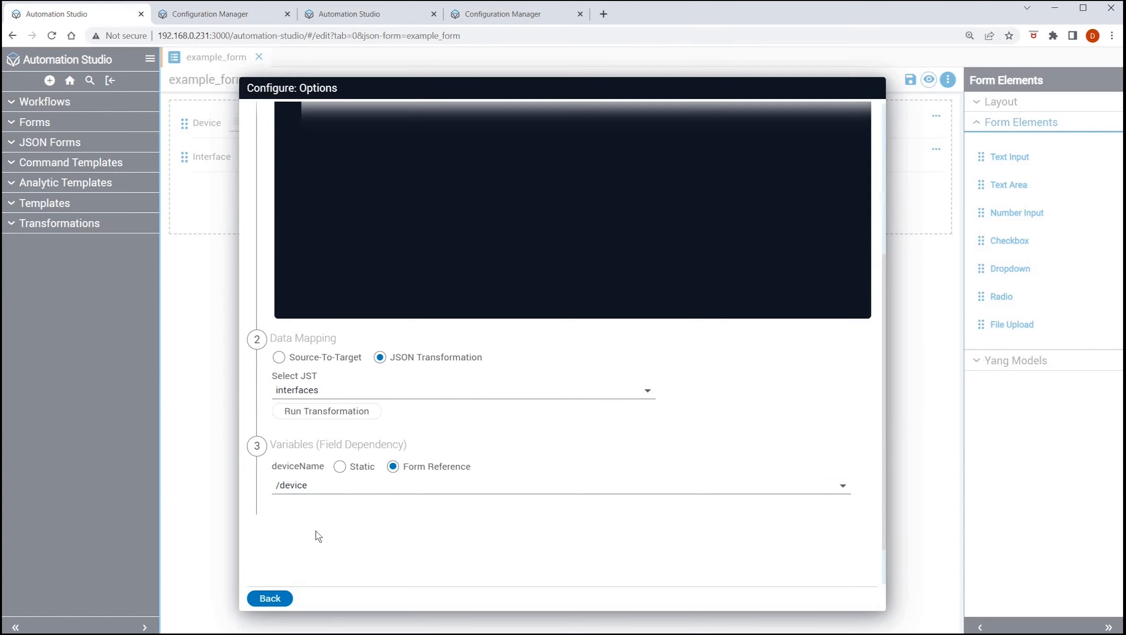
{"action": "left_click", "coordinate": [276, 607]}
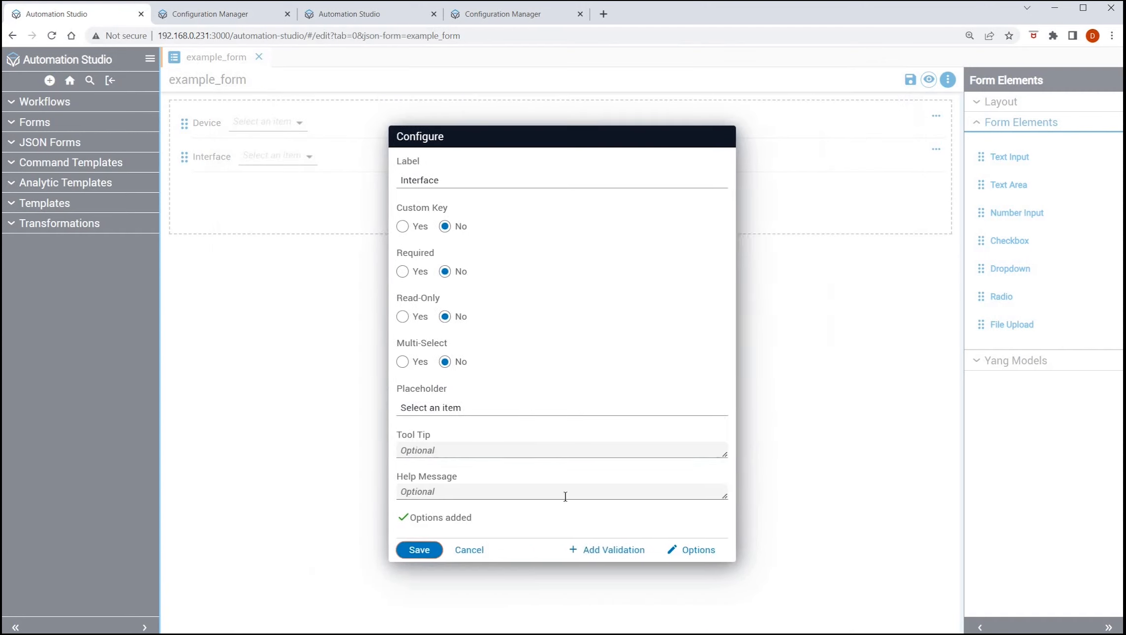
{"action": "left_click", "coordinate": [928, 81]}
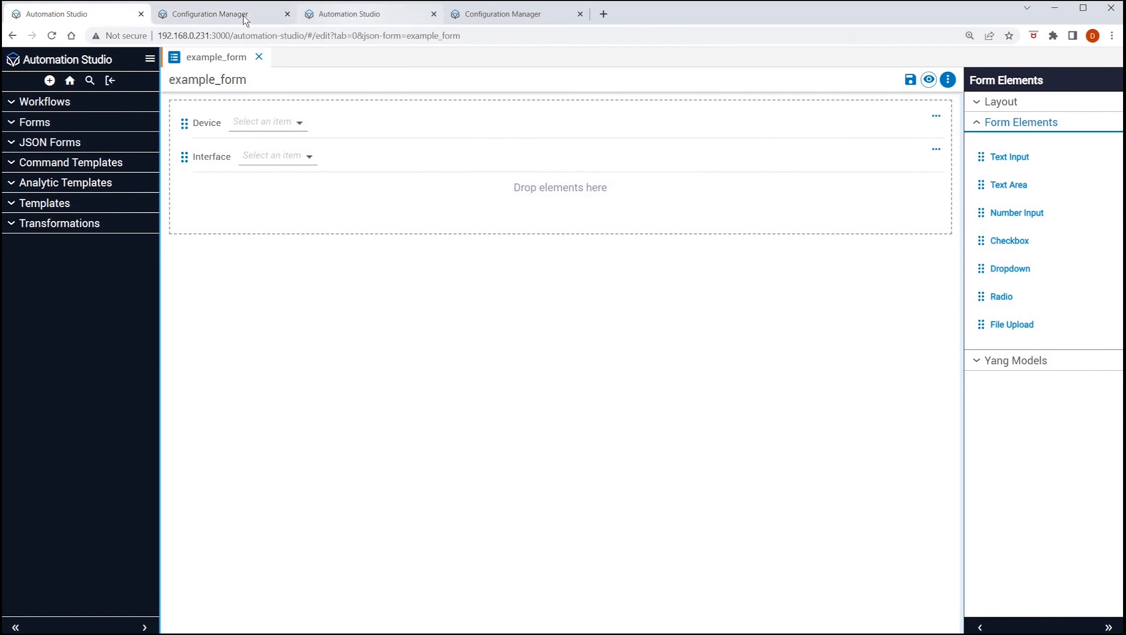
Examine the interfaces transformation from its incoming schema through the query and keys methods to the outgoing response.
{"action": "left_click", "coordinate": [369, 15]}
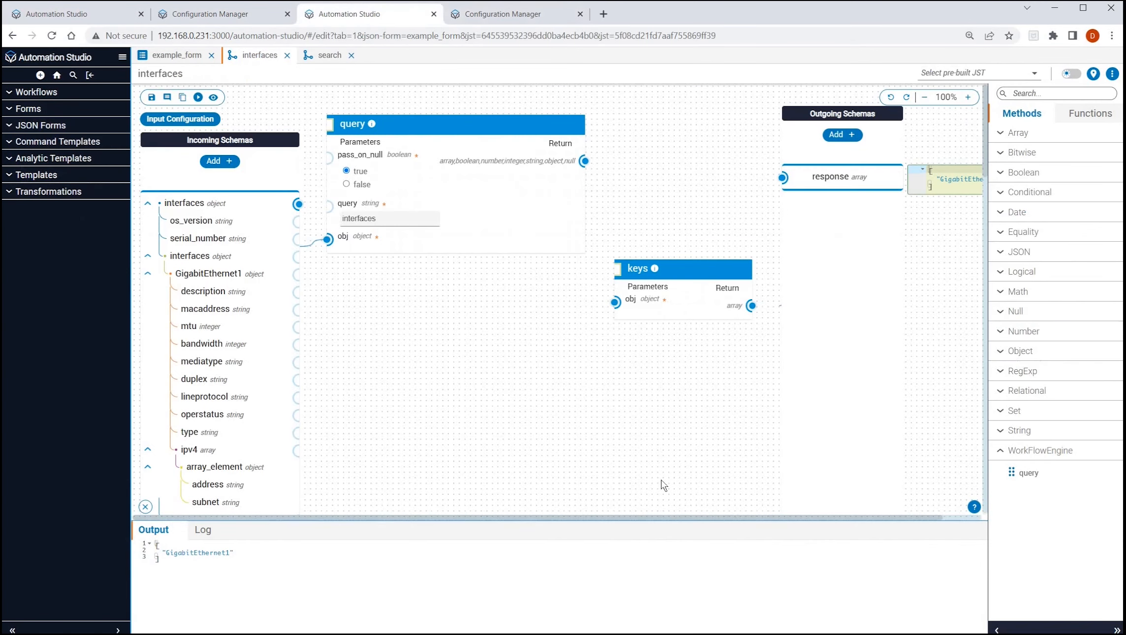
{"action": "key", "text": "ctrl+plus"}
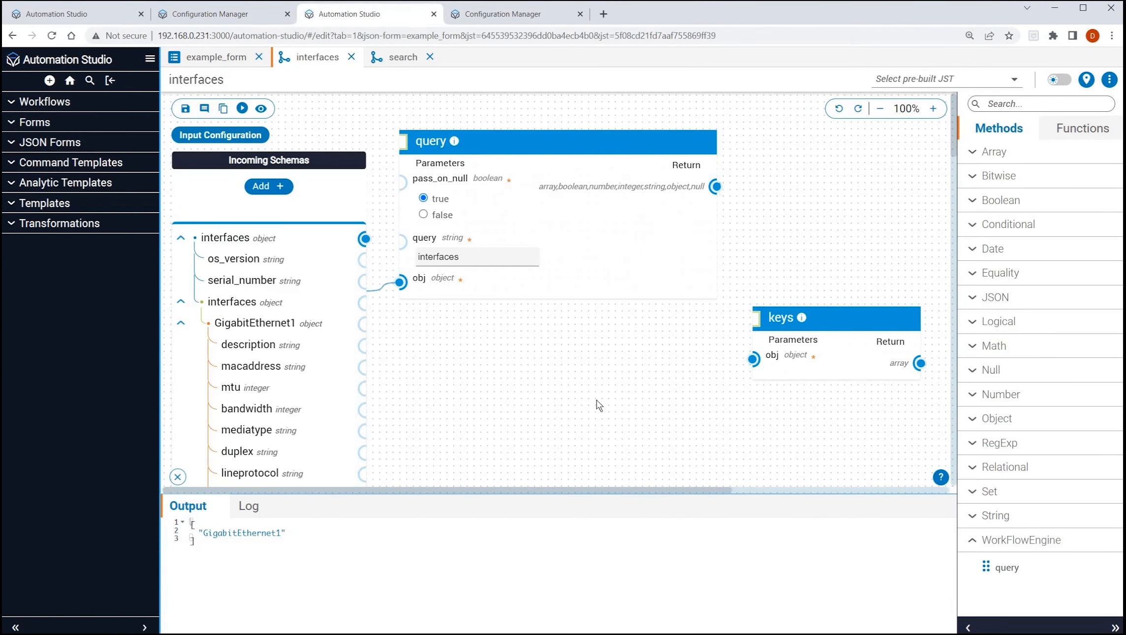
{"action": "key", "text": "ctrl+minus"}
{"action": "key", "text": "ctrl+minus"}
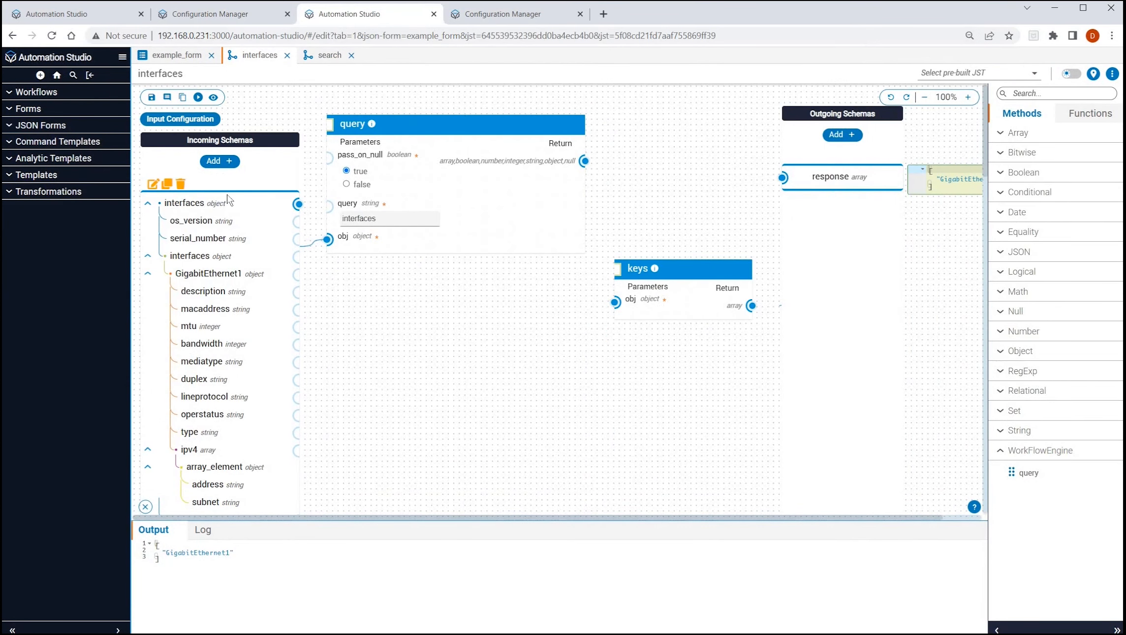
{"action": "scroll", "coordinate": [256, 413], "scroll_direction": "down", "scroll_amount": 2}
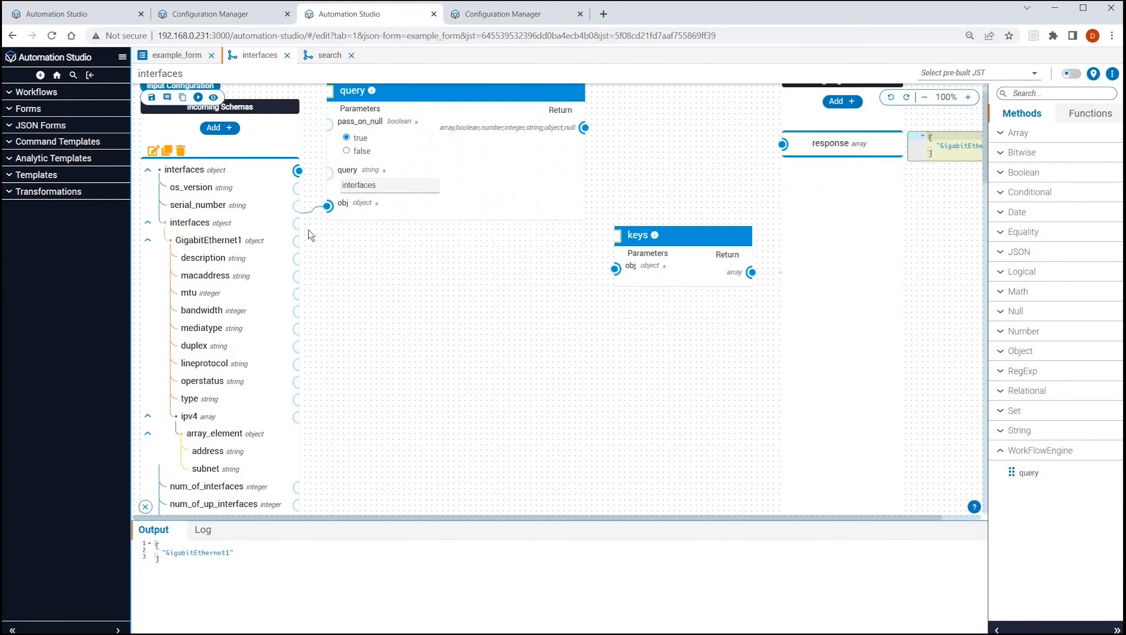
{"action": "scroll", "coordinate": [443, 334], "scroll_direction": "up", "scroll_amount": 2}
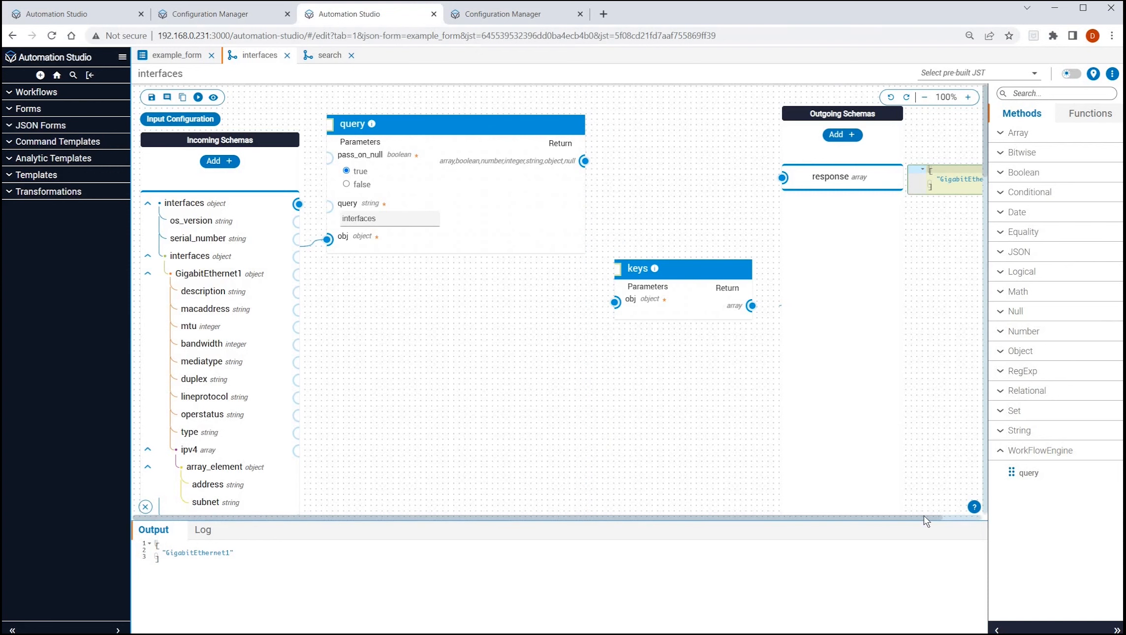
{"action": "left_click_drag", "start_coordinate": [937, 519], "coordinate": [975, 519]}
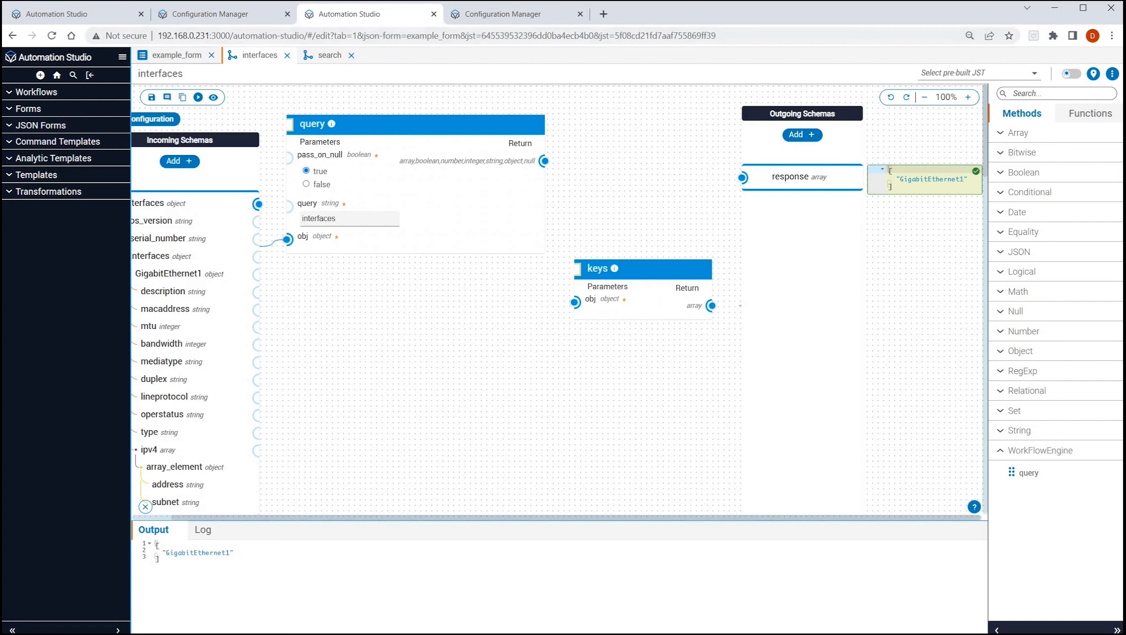
Switch to Configuration Manager to view the operational data of Cisco_IOS, and refresh the operational data of V_IOSXR1.
{"action": "left_click", "coordinate": [221, 15]}
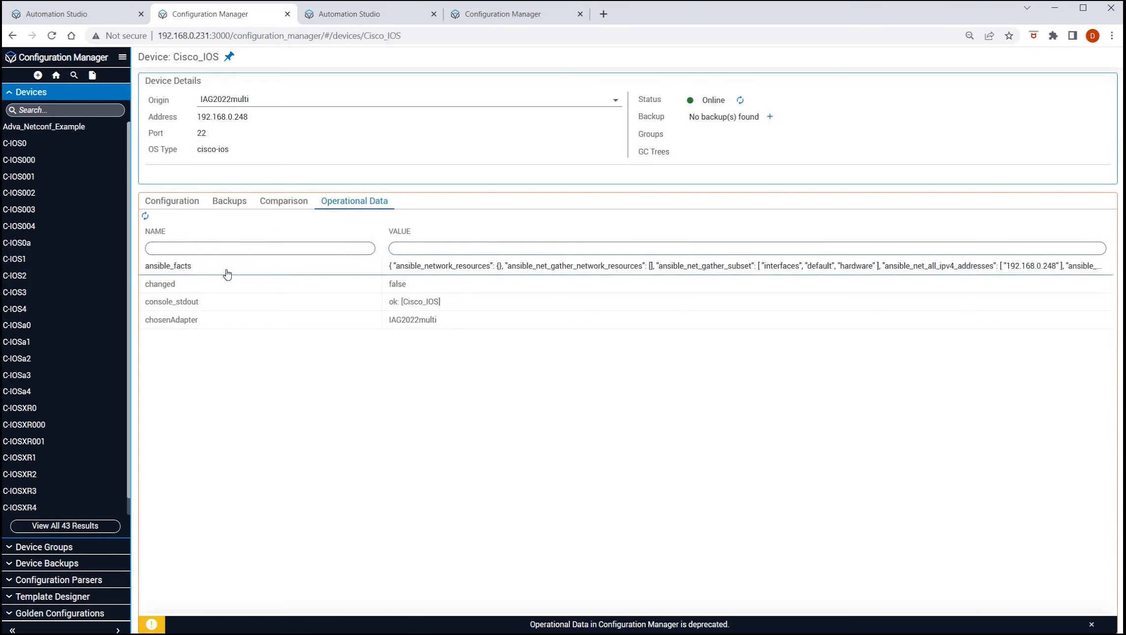
{"action": "left_click", "coordinate": [513, 16]}
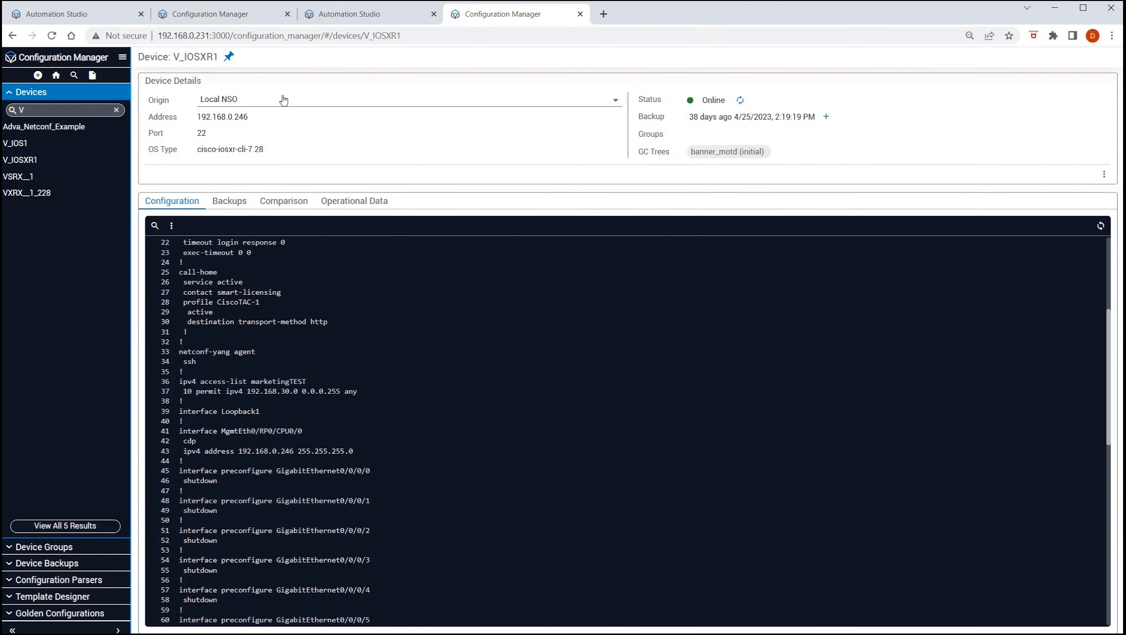
{"action": "left_click", "coordinate": [367, 201]}
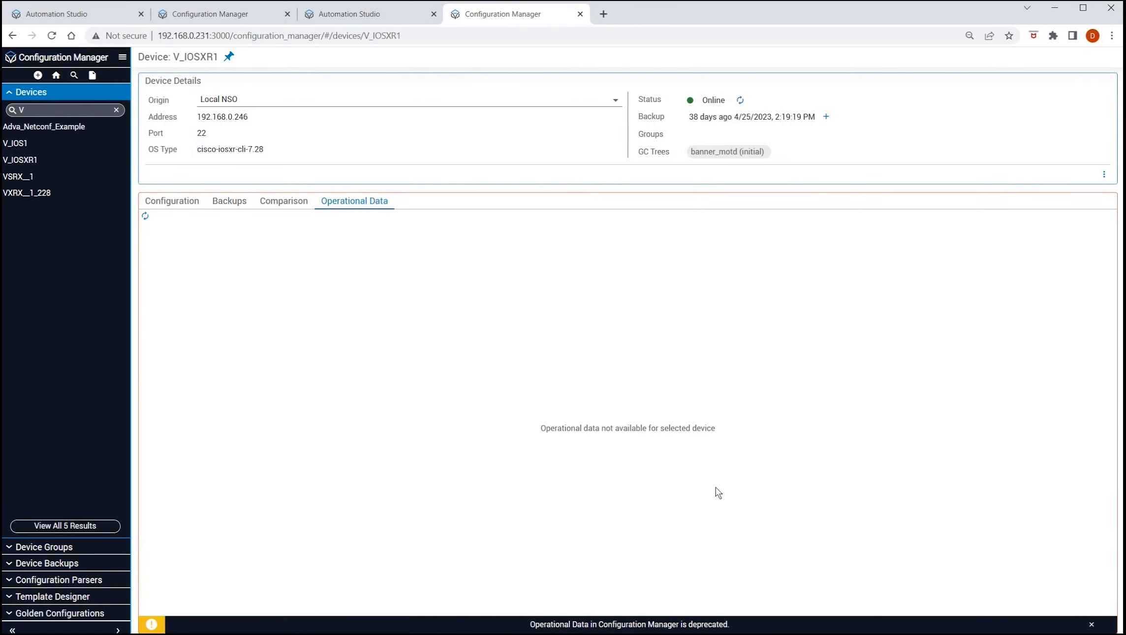
{"action": "left_click", "coordinate": [145, 215]}
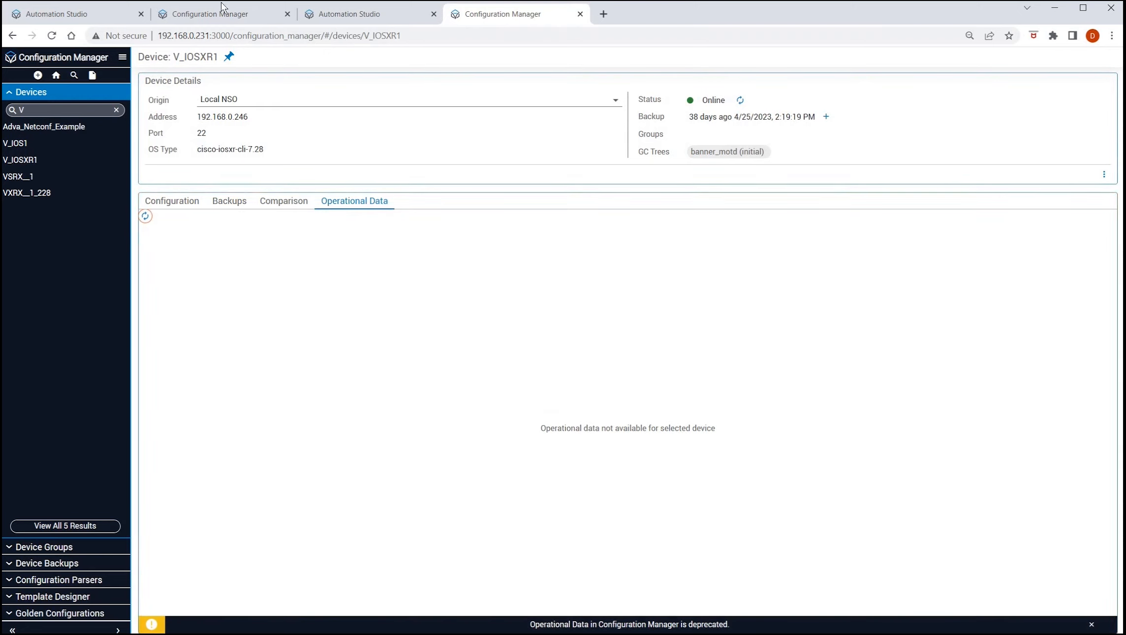
Return to example_form in Automation Studio and test its preview by selecting device Cisco_IOS and interface GigabitEthernet1.
{"action": "left_click", "coordinate": [101, 14]}
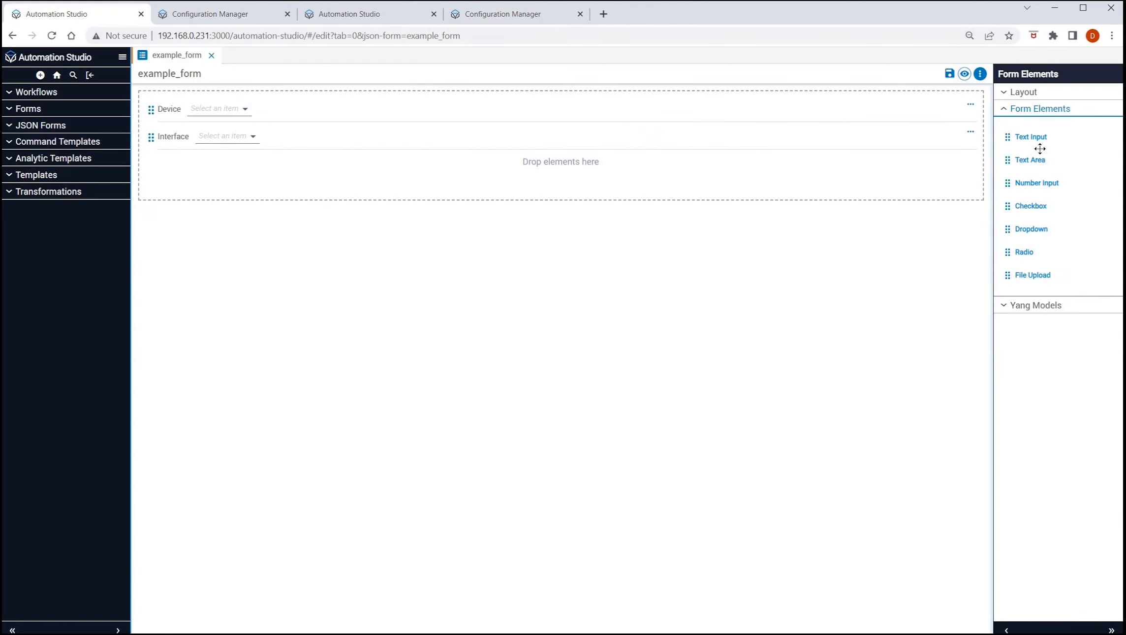
{"action": "left_click", "coordinate": [965, 74]}
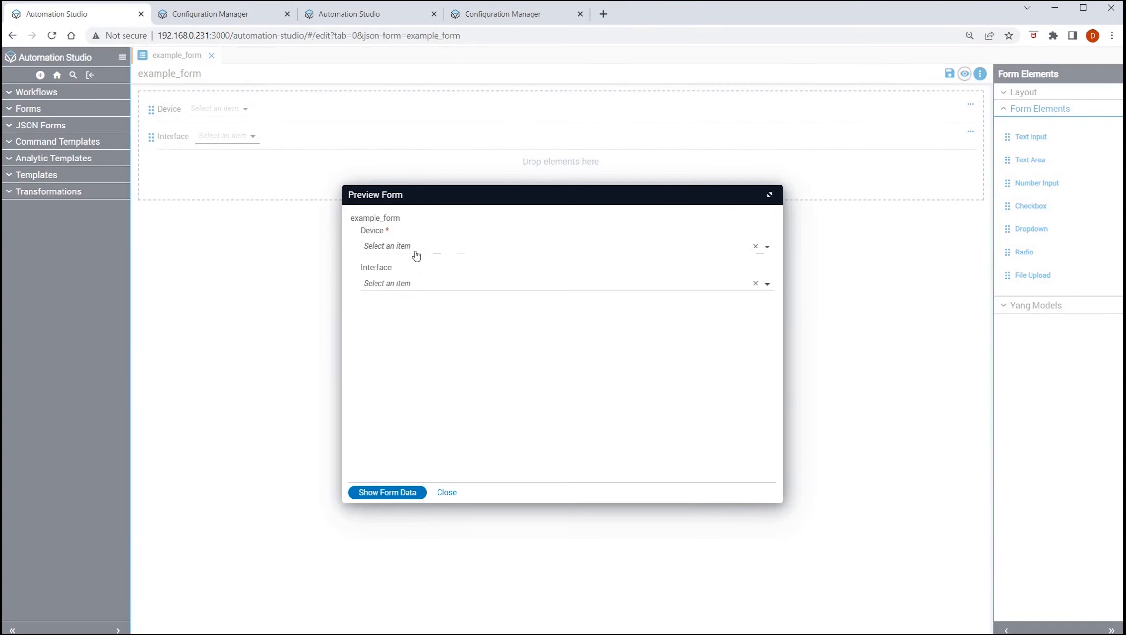
{"action": "left_click", "coordinate": [426, 245]}
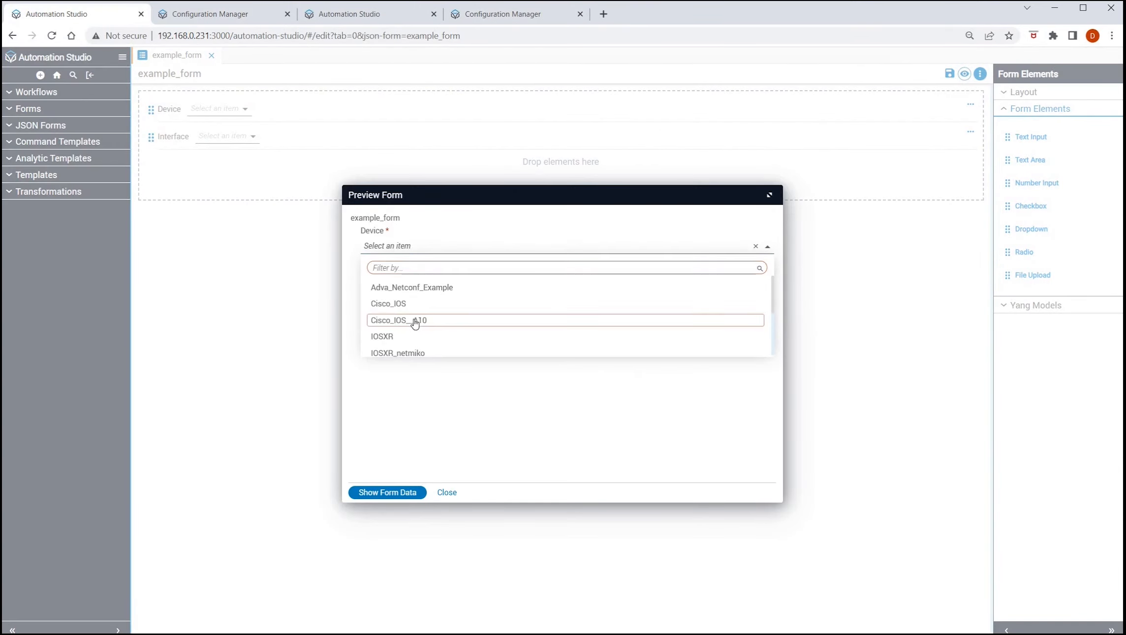
{"action": "scroll", "coordinate": [416, 339], "scroll_direction": "down", "scroll_amount": 3}
{"action": "left_click", "coordinate": [418, 247]}
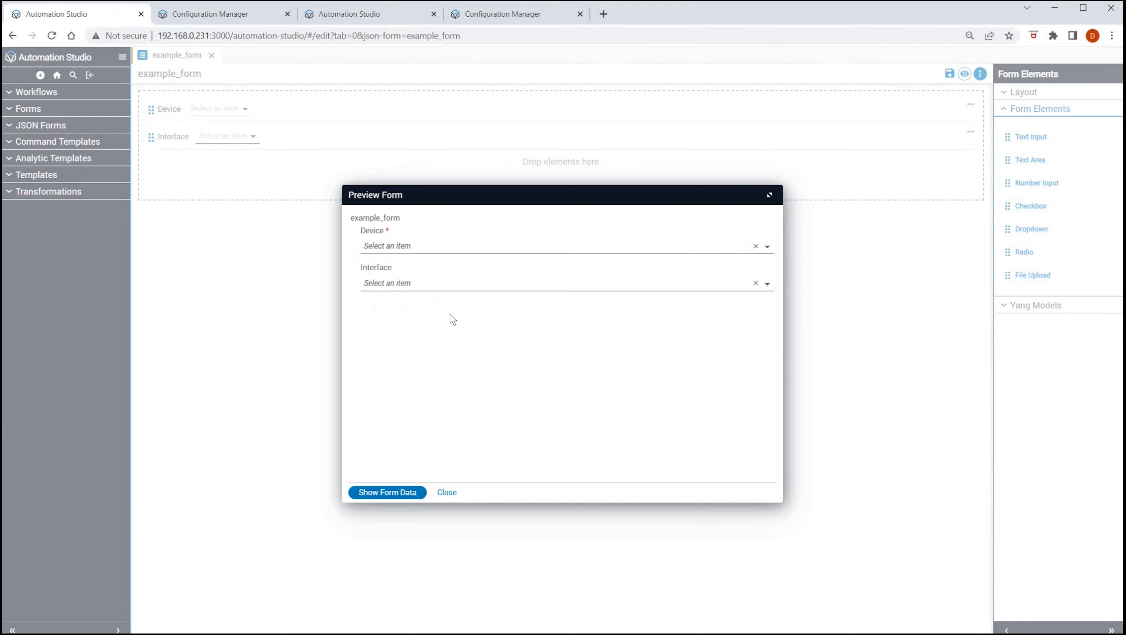
{"action": "left_click", "coordinate": [440, 250]}
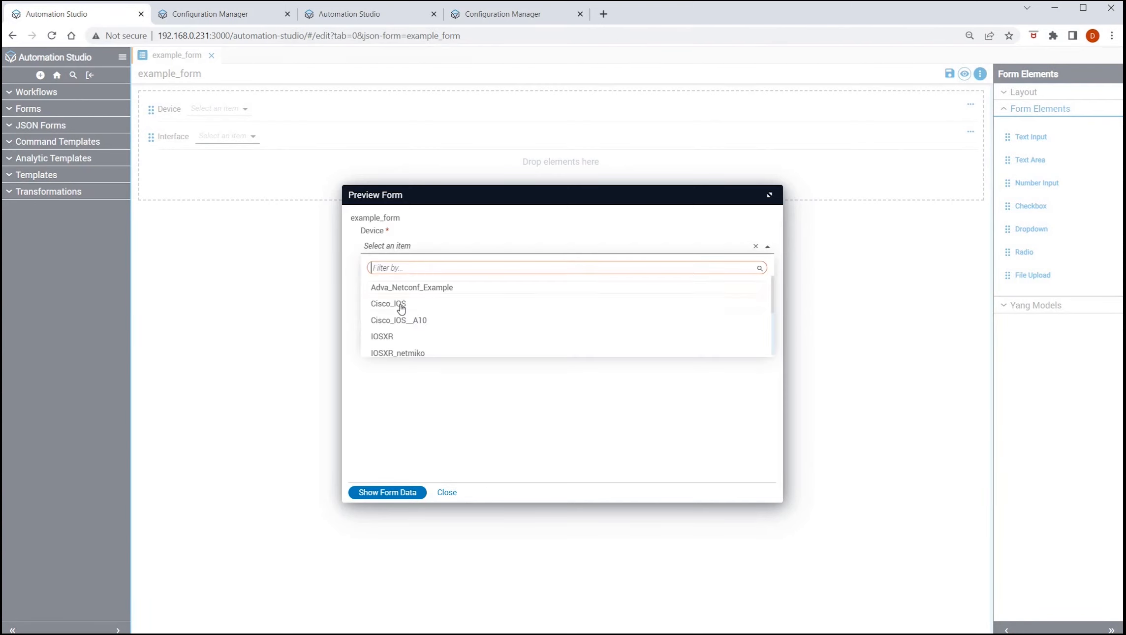
{"action": "left_click", "coordinate": [629, 313]}
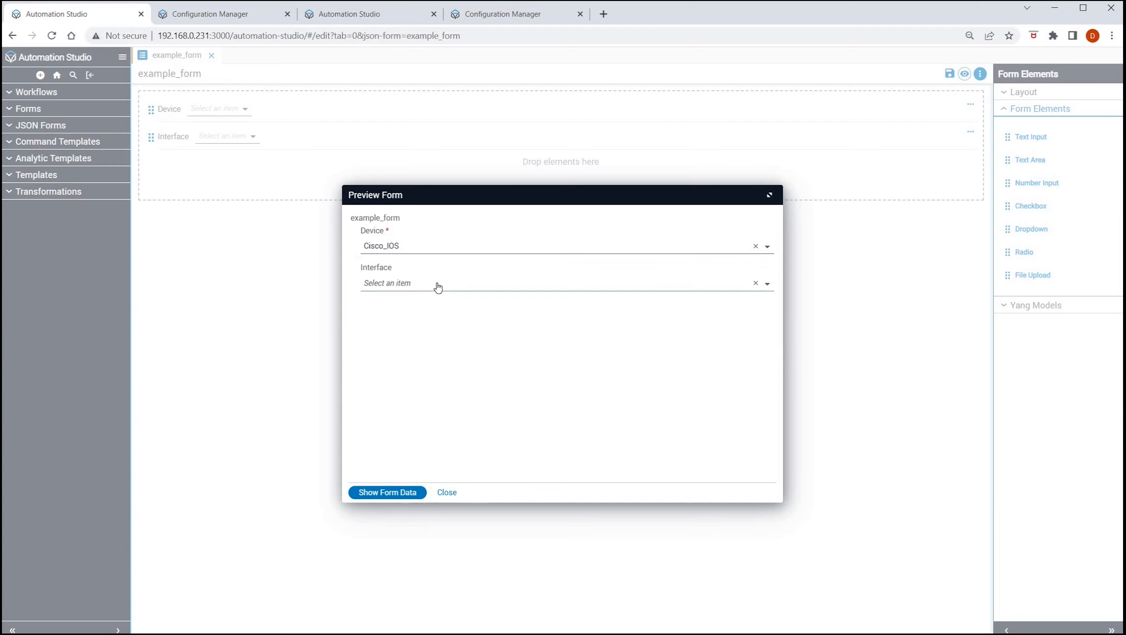
{"action": "left_click", "coordinate": [438, 285]}
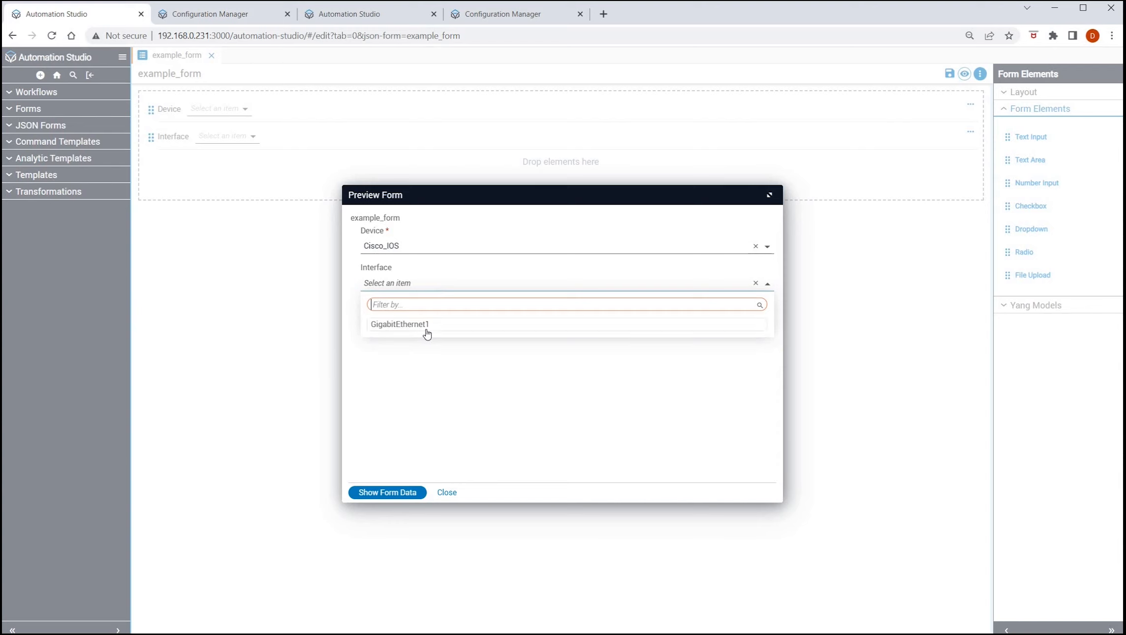
{"action": "key", "text": "Return"}
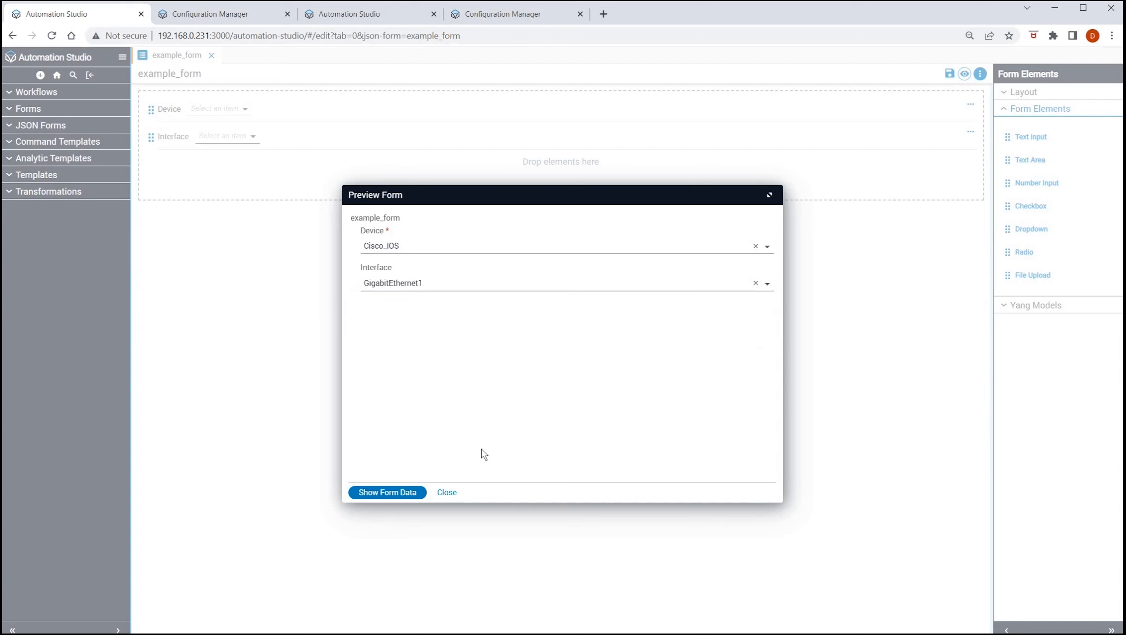